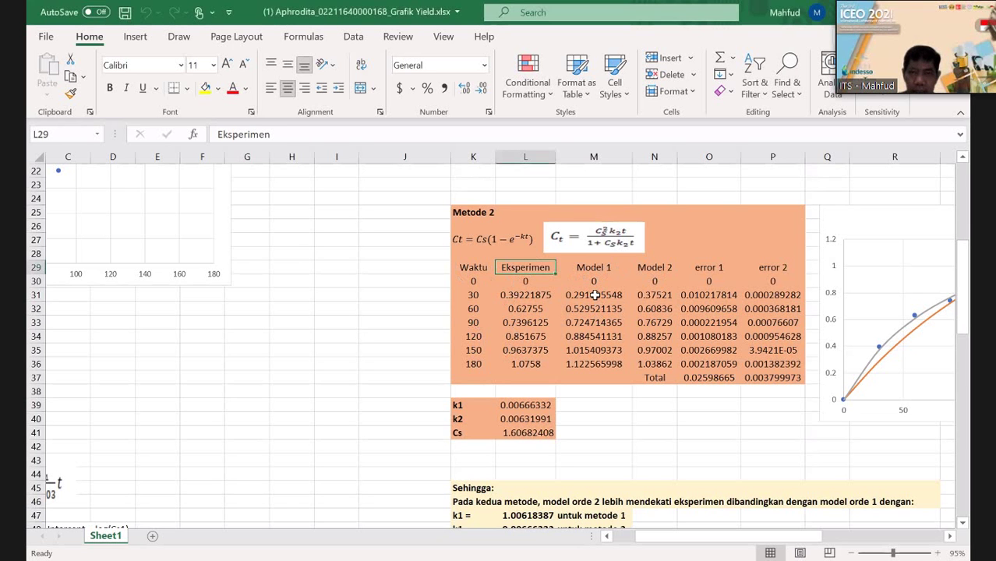
Step: Examine the Metode 2 formulas for Model 1, Model 2 and error 1 at 30 minutes, plus both error totals
click(594, 294)
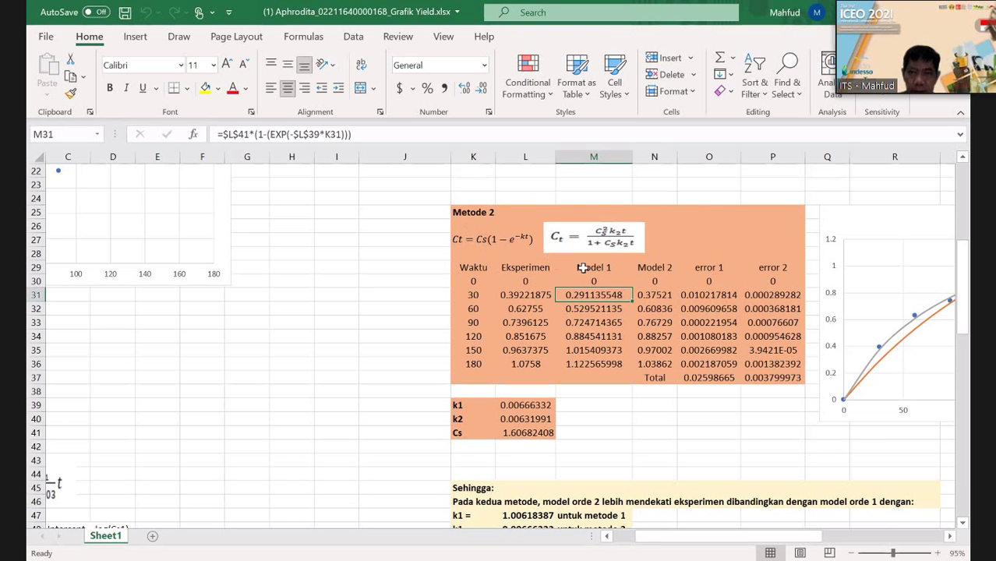
click(640, 295)
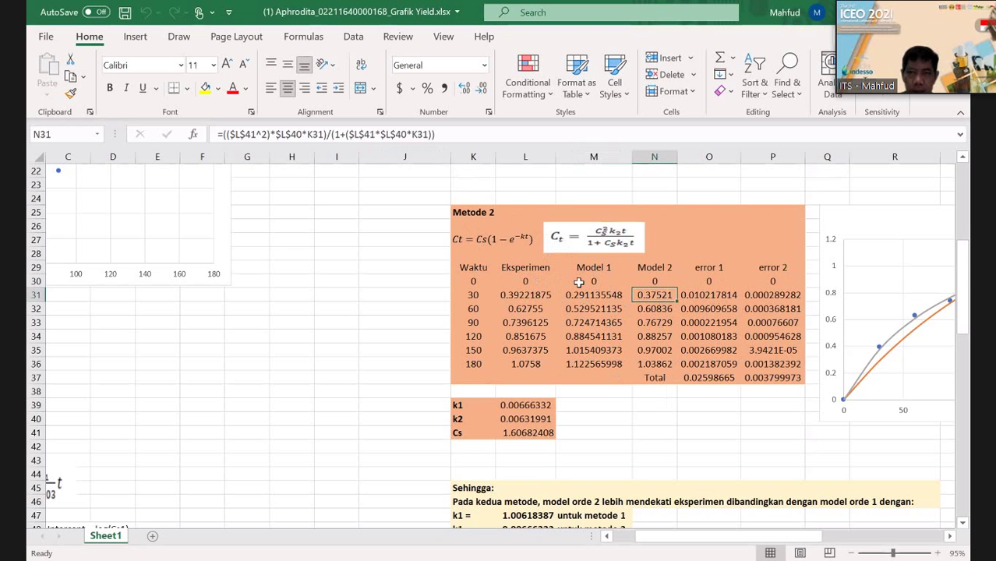
click(725, 294)
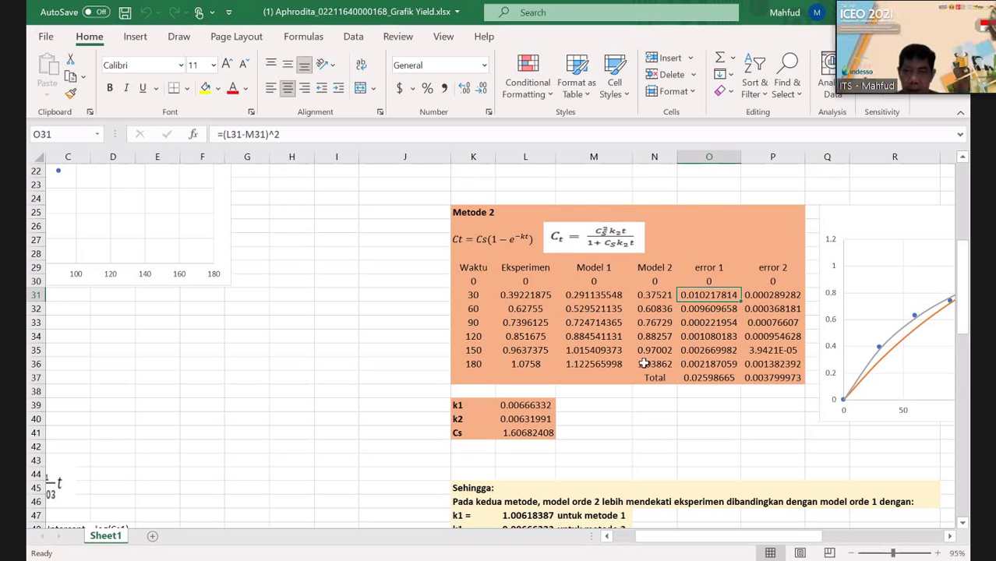
click(709, 378)
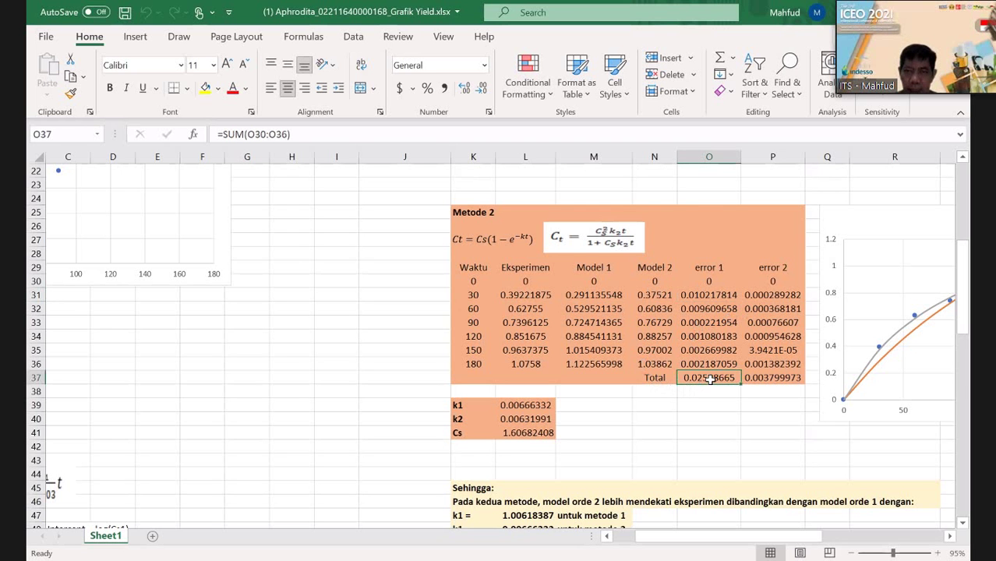
click(756, 381)
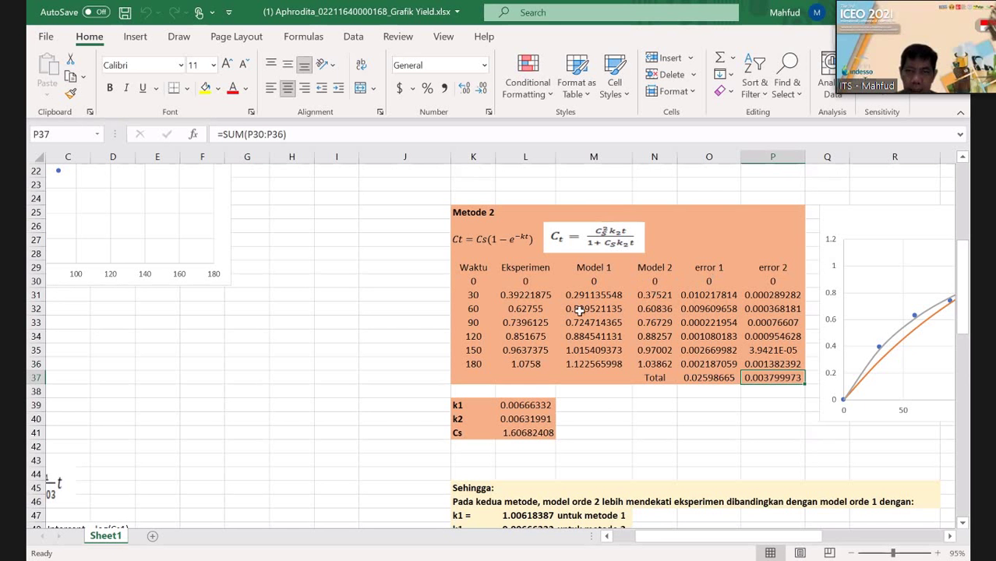
Step: Set the Metode 2 constants k1 and k2 in cells L39 and L40 to an initial guess of 1 each
click(523, 405)
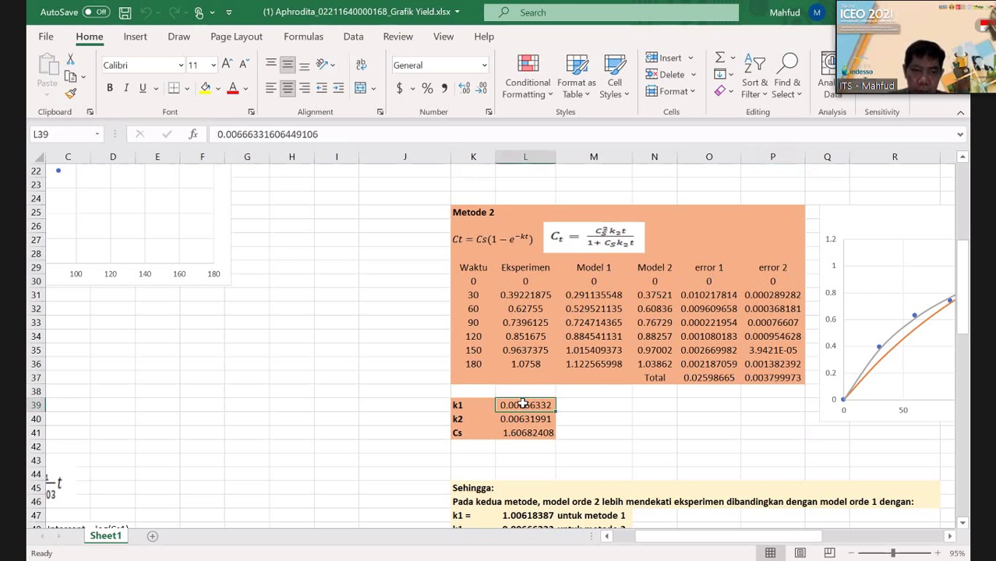
double_click(523, 405)
key(shift+Home)
key(BackSpace)
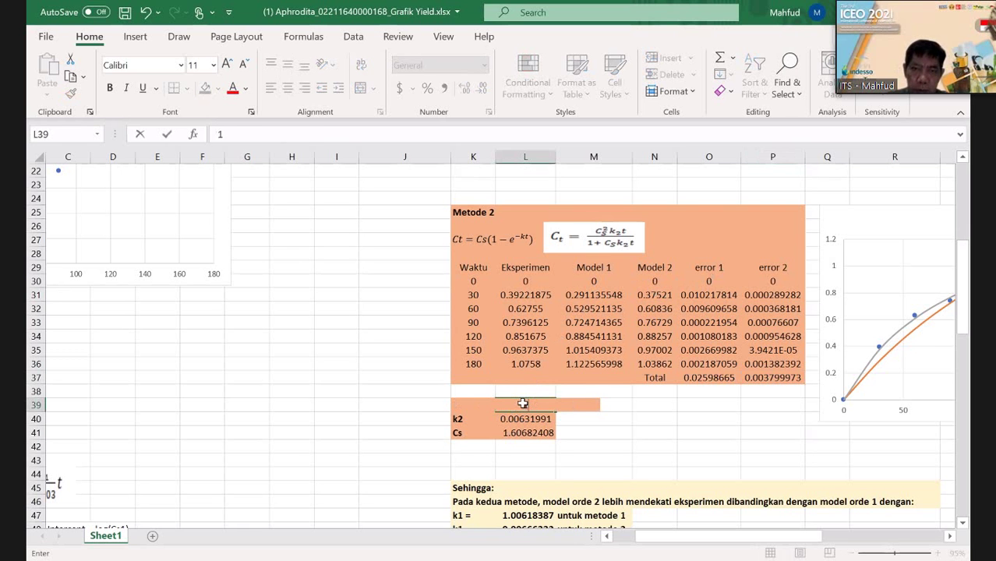
key(Return)
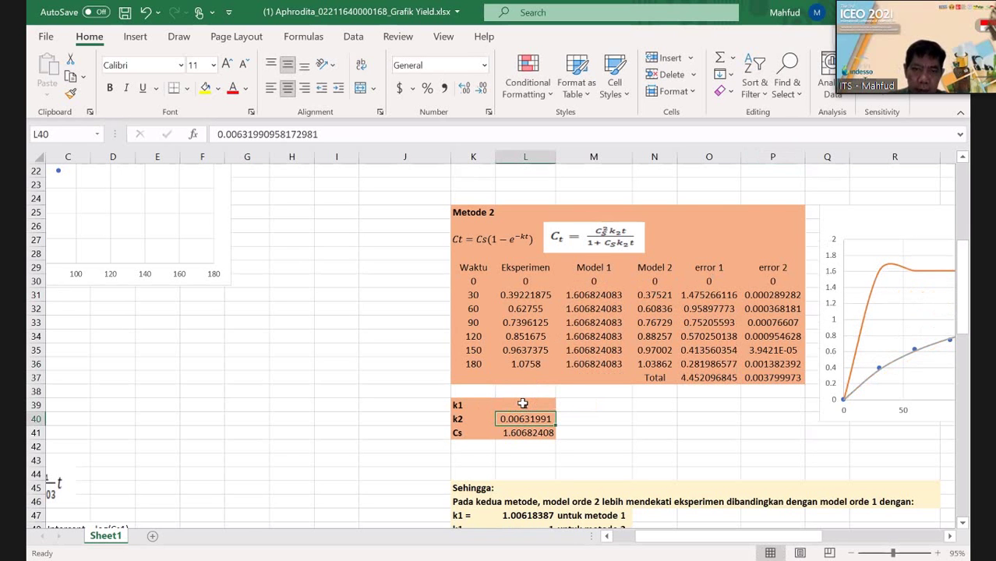
text(1)
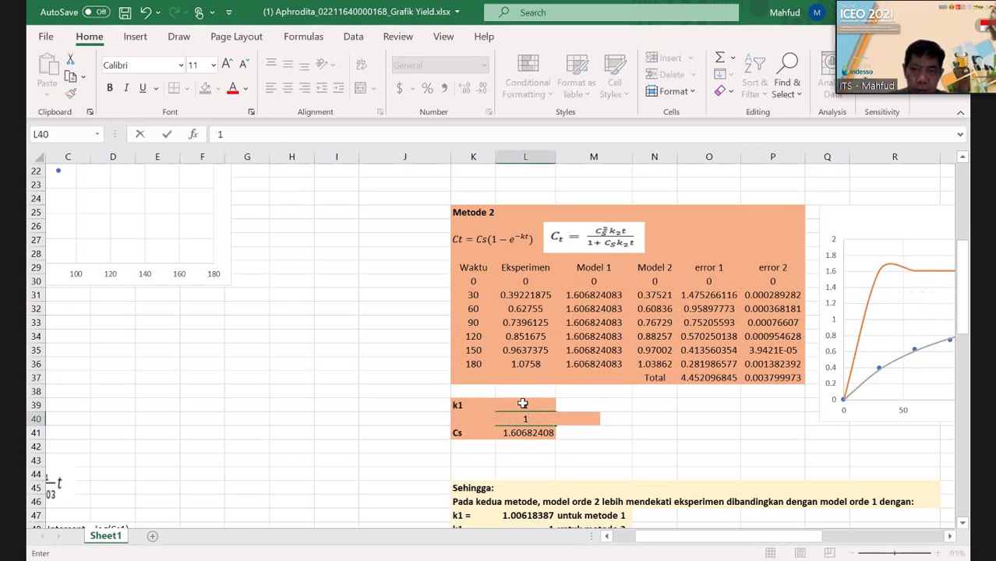
key(Return)
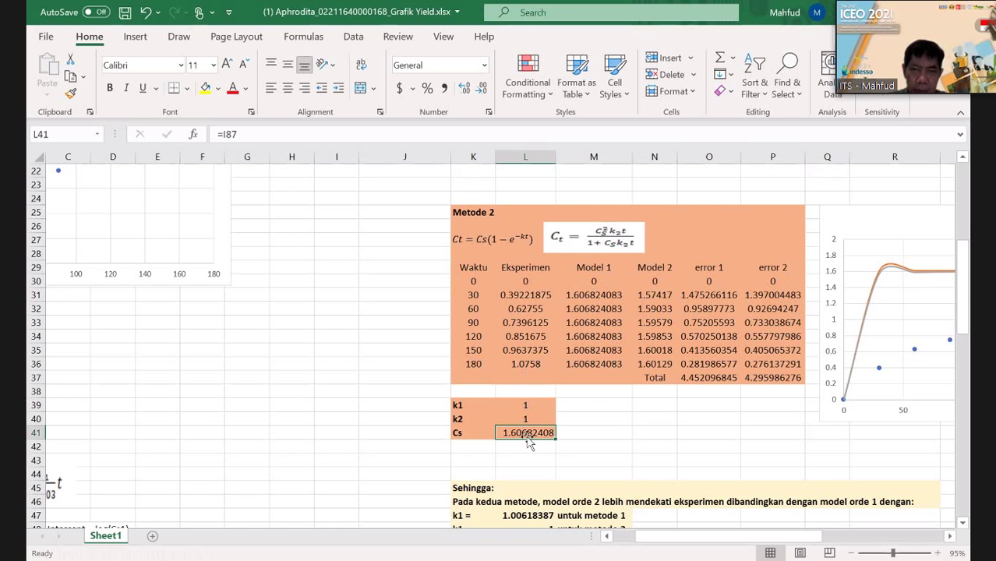
Step: Replace the Cs value in cell L41 with 2
text(2)
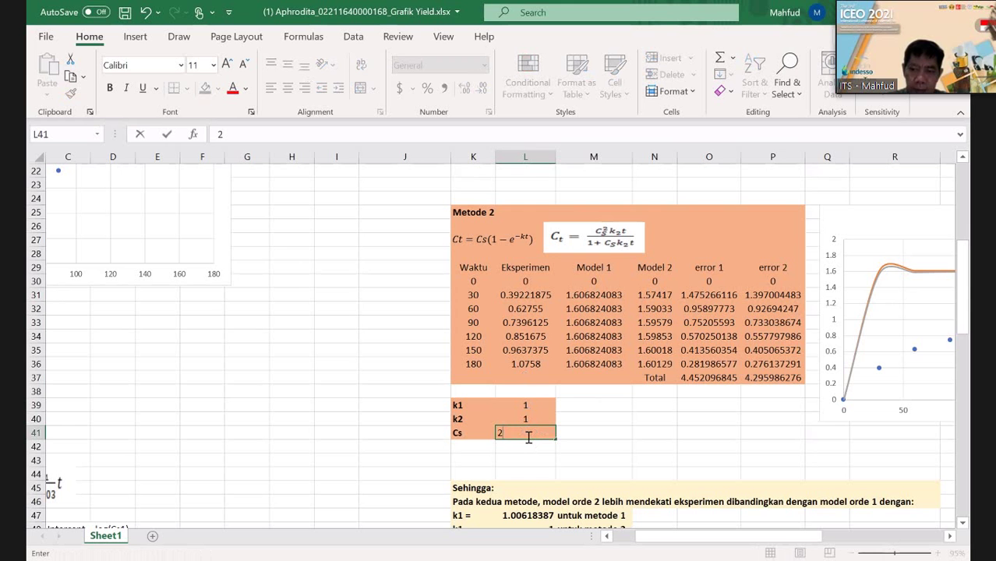
key(Return)
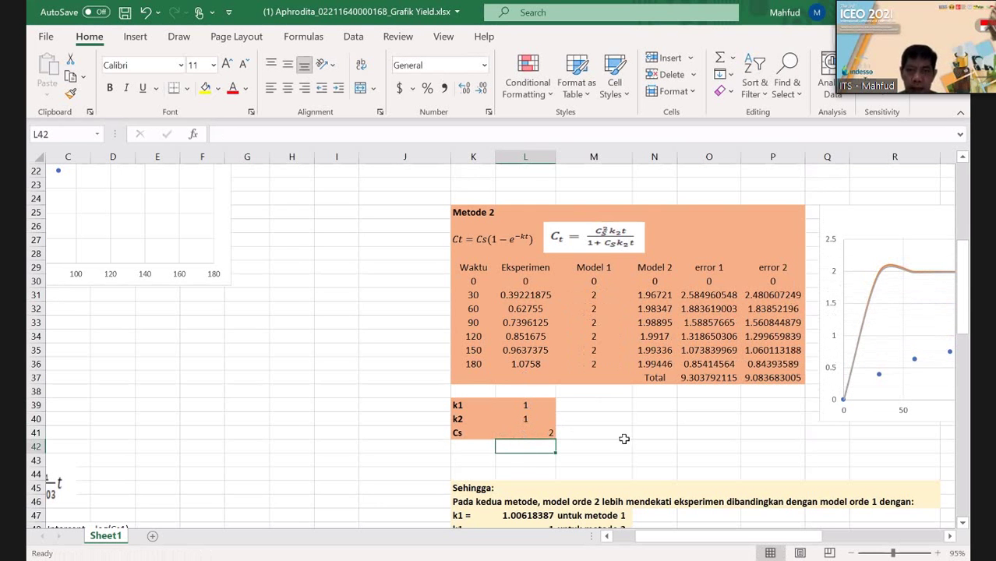
drag(622, 435, 655, 294)
drag(766, 291, 684, 396)
Step: Run Solver to minimise the error 1 total in O37 by changing k1 in L39, using GRG Nonlinear, and keep the solution
click(684, 396)
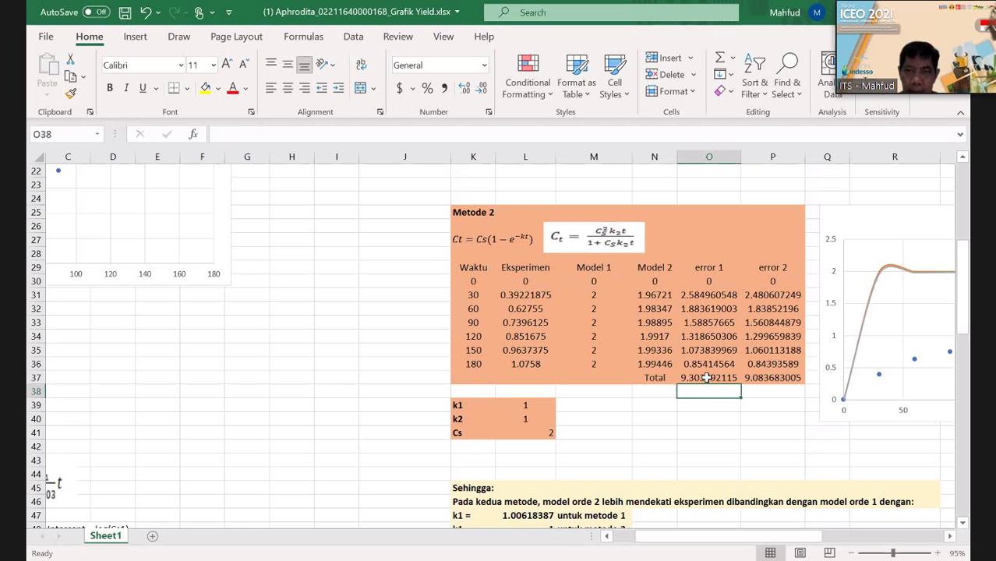
click(707, 378)
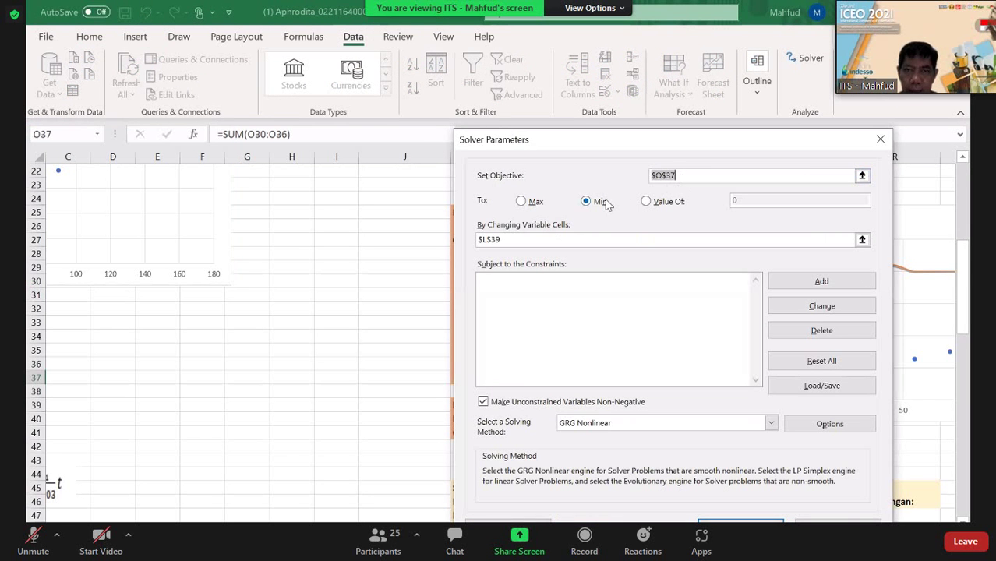
click(514, 241)
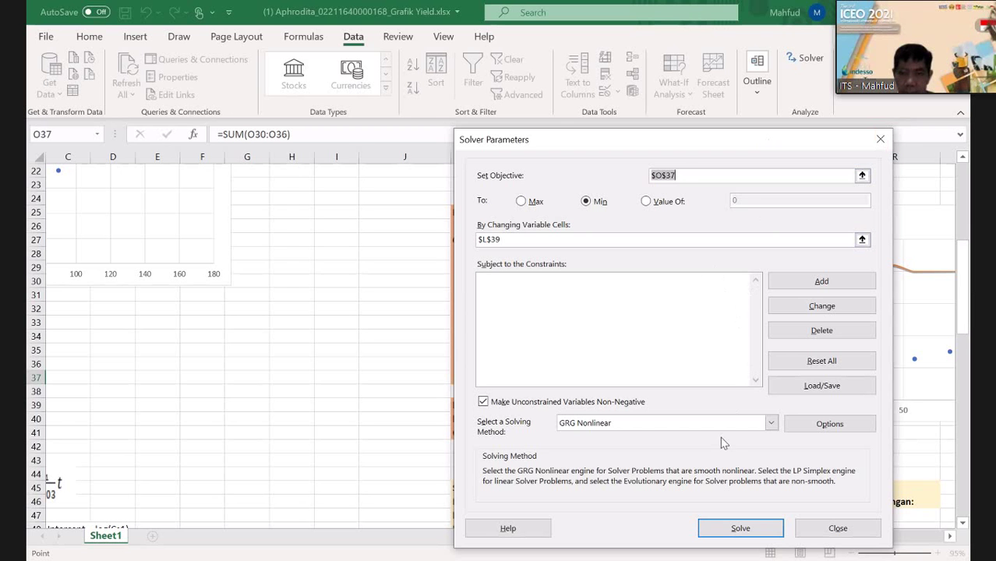
click(728, 531)
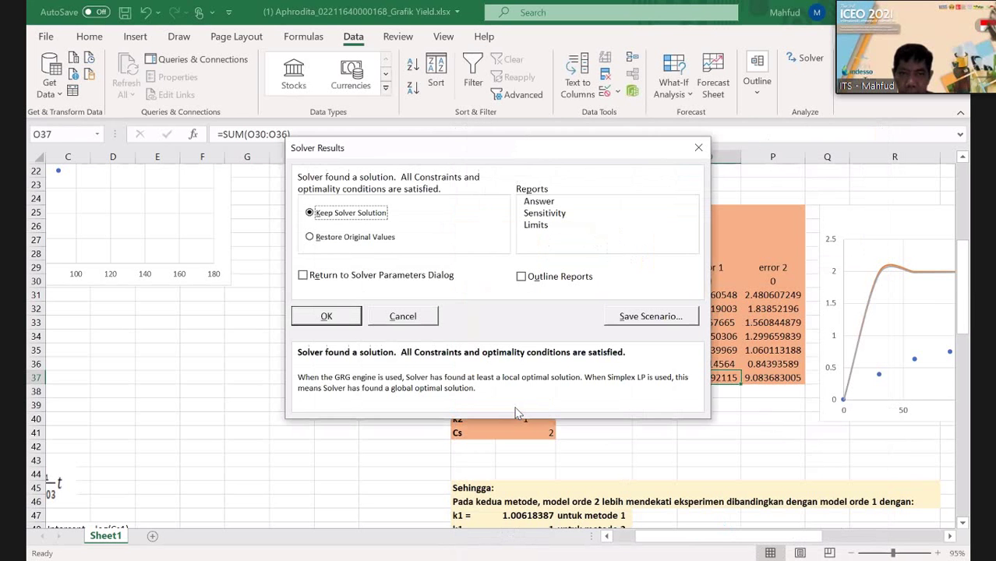
click(344, 318)
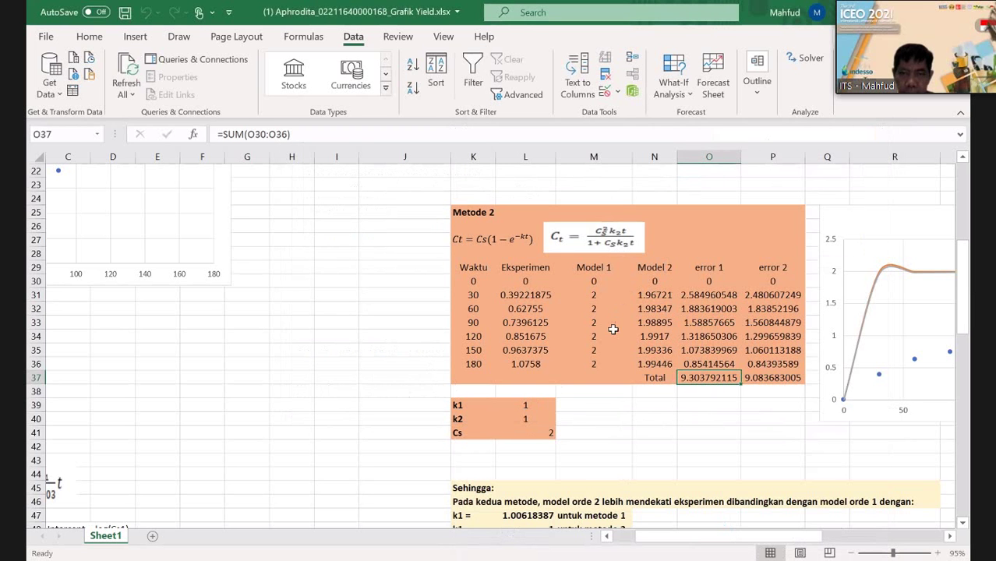
Step: Link Cs in cell L41 to the experimental value at 180 minutes in cell L36
click(532, 436)
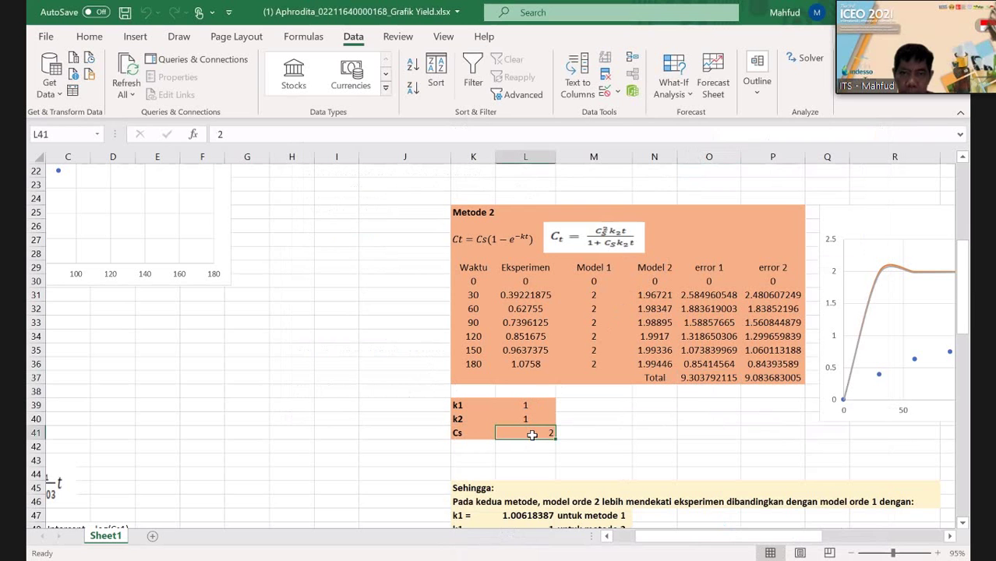
text(=)
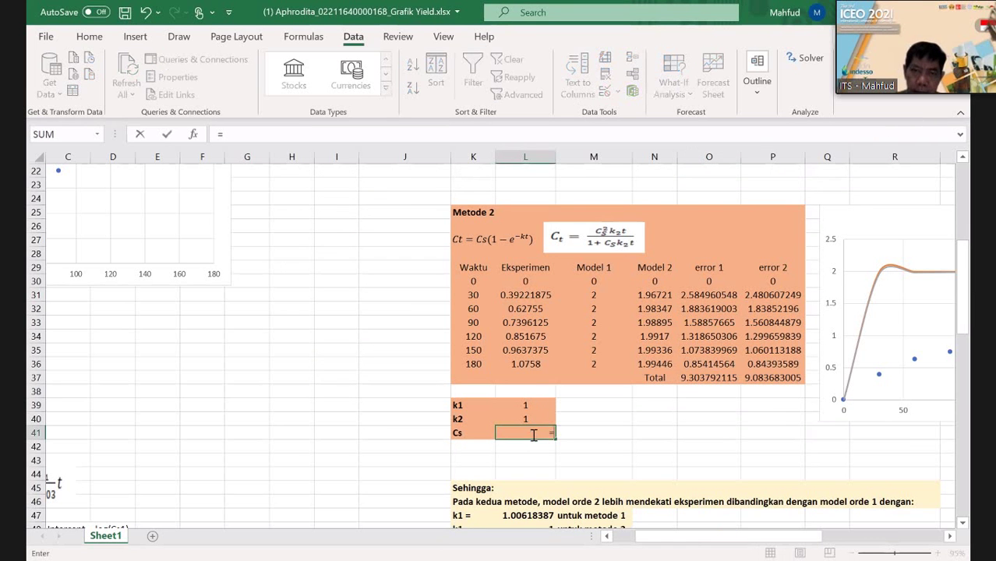
click(523, 364)
key(Return)
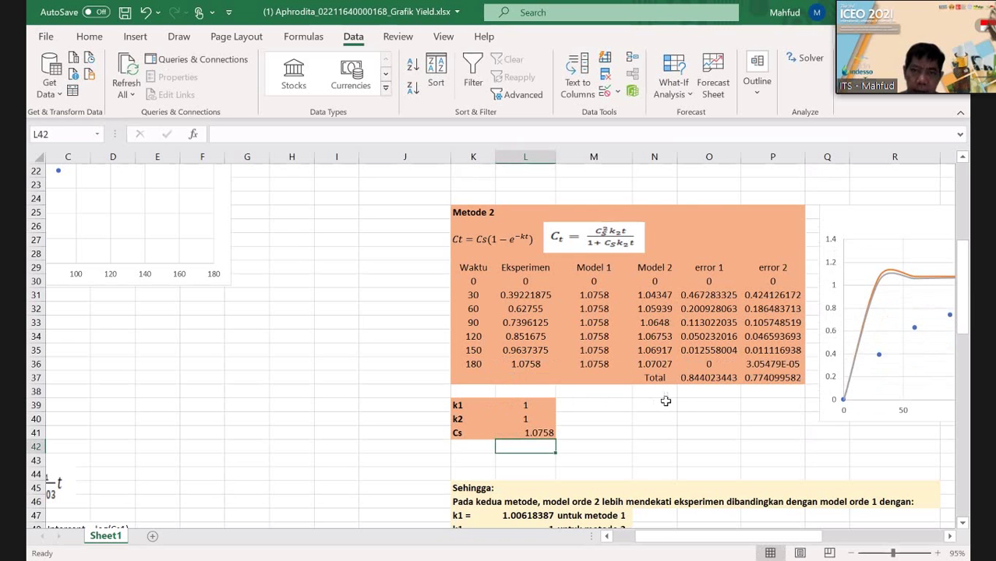
Step: Try to minimise the error 1 total in O37 with Solver by changing the k1 and k2 cells, keeping the solution
click(698, 381)
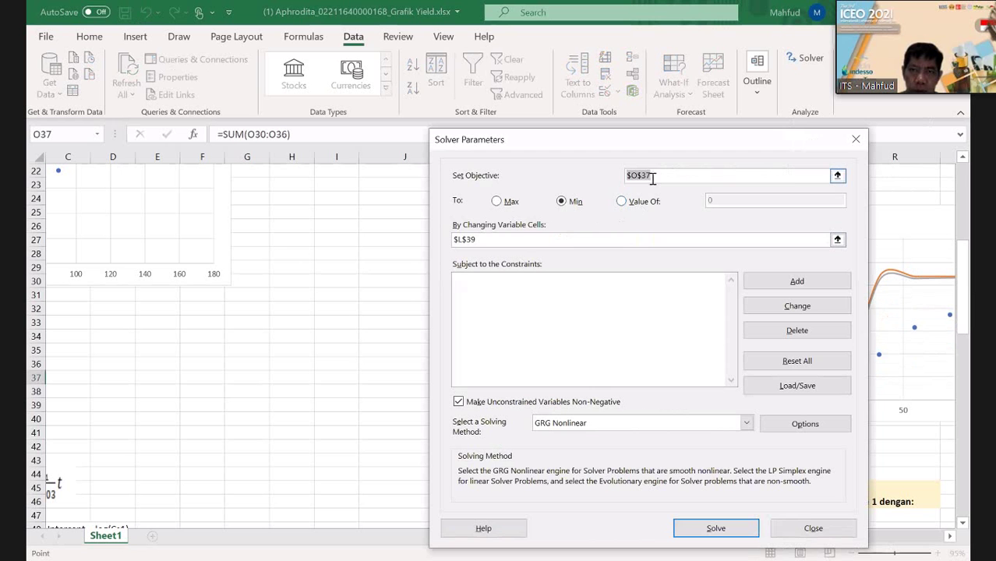
click(555, 238)
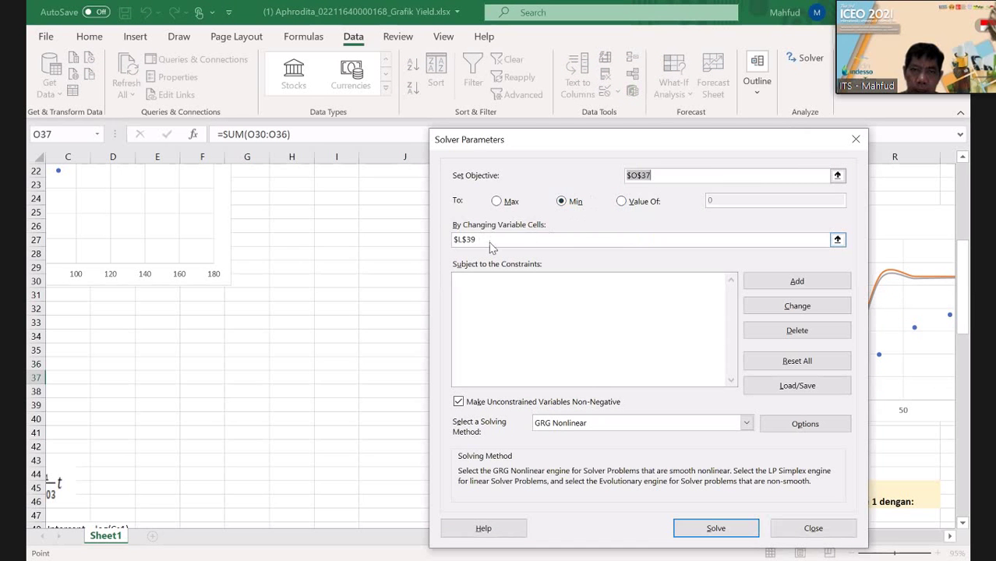
click(489, 244)
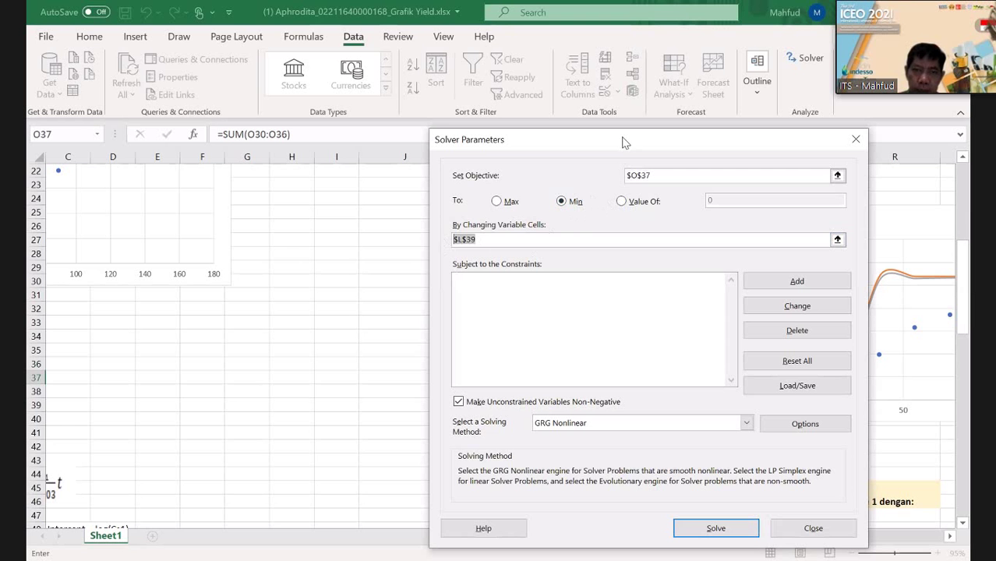
drag(623, 142, 232, 260)
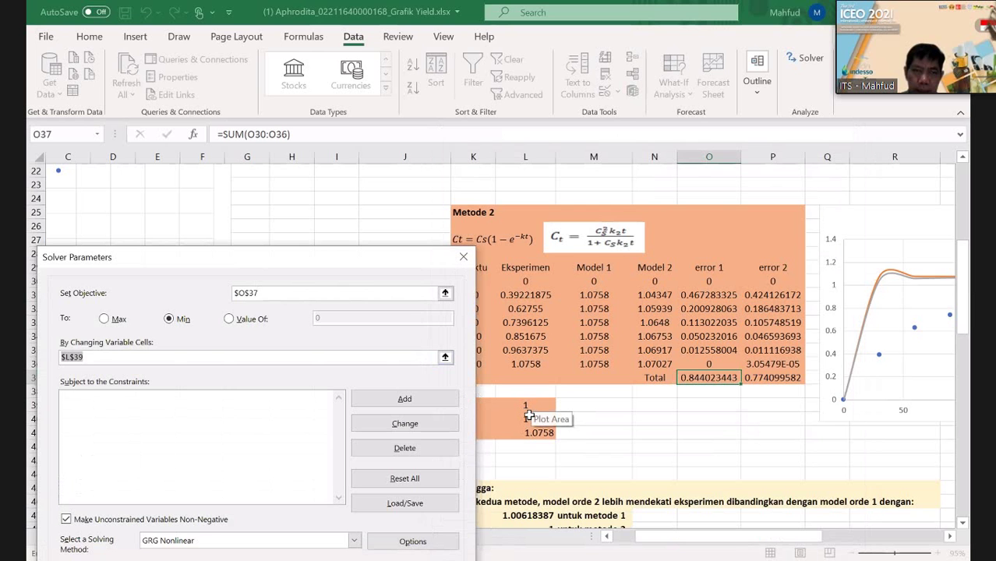
drag(526, 405, 526, 419)
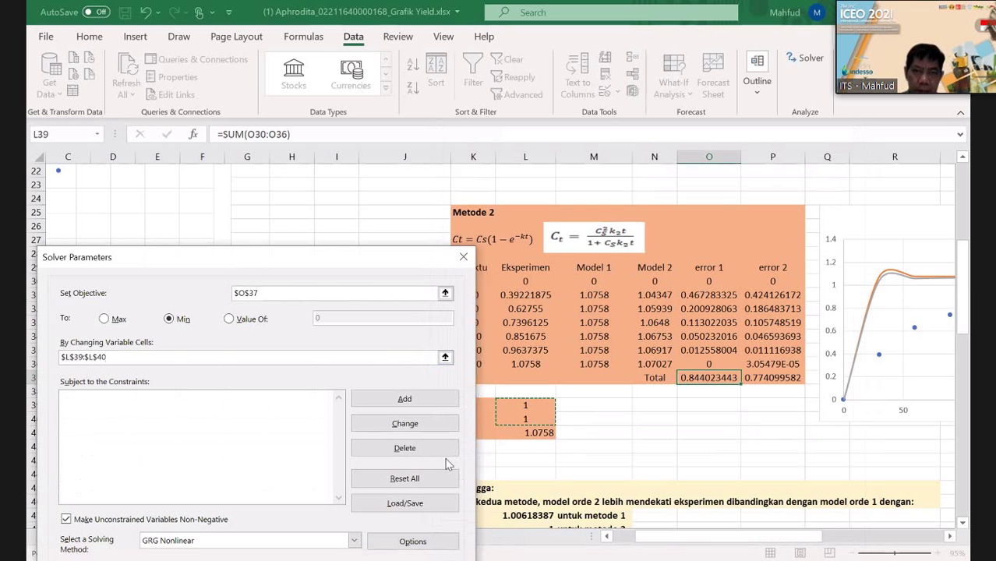
click(337, 213)
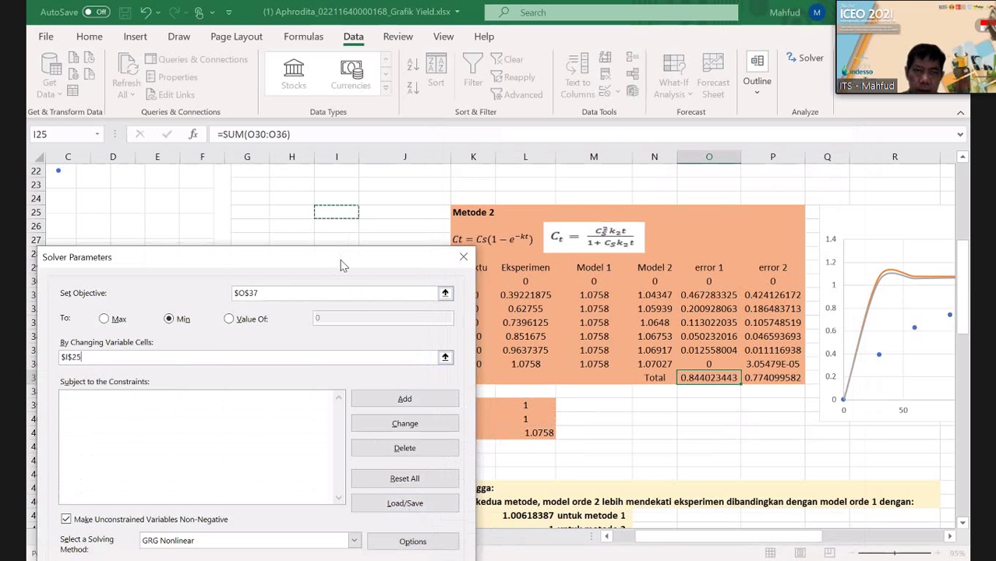
click(319, 532)
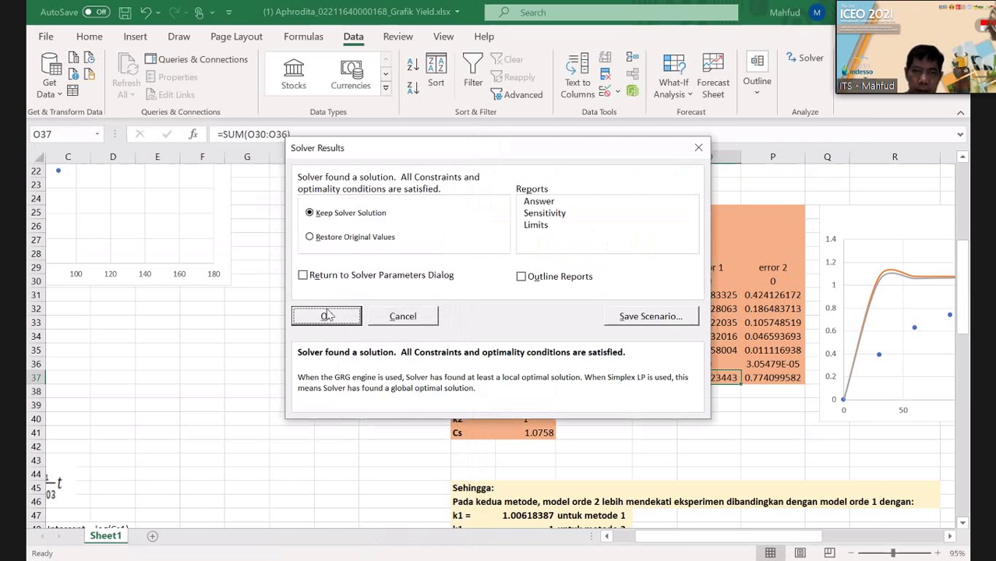
click(327, 312)
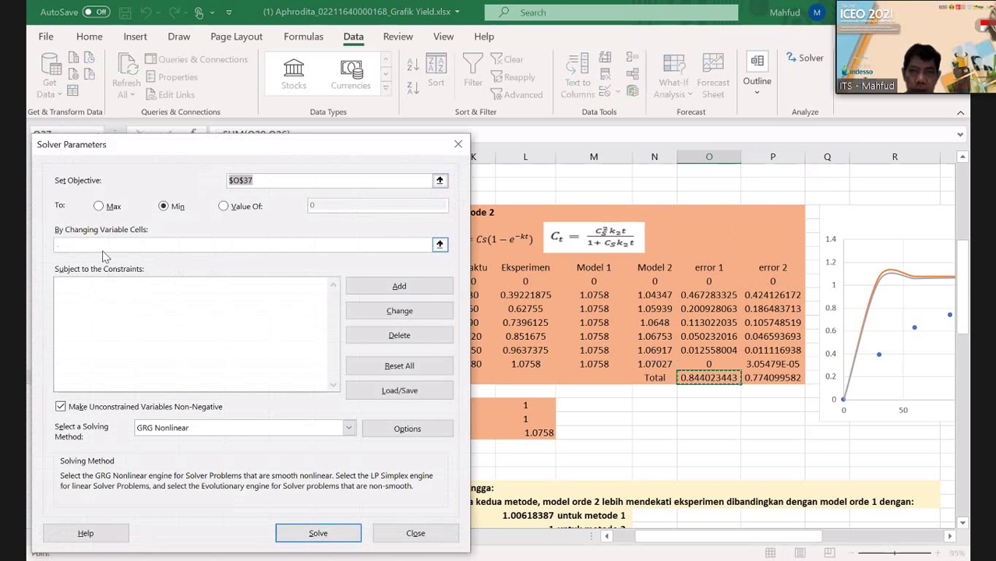
Step: Set Solver's changing variable cells to k1 and k2 (L39:L40), and close the parameters without solving
drag(89, 245, 51, 248)
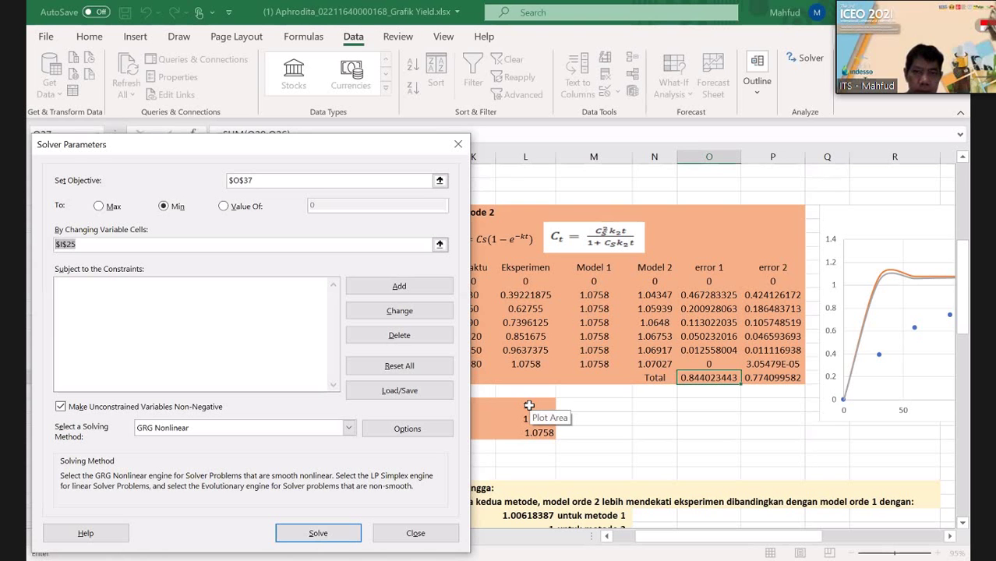
click(529, 405)
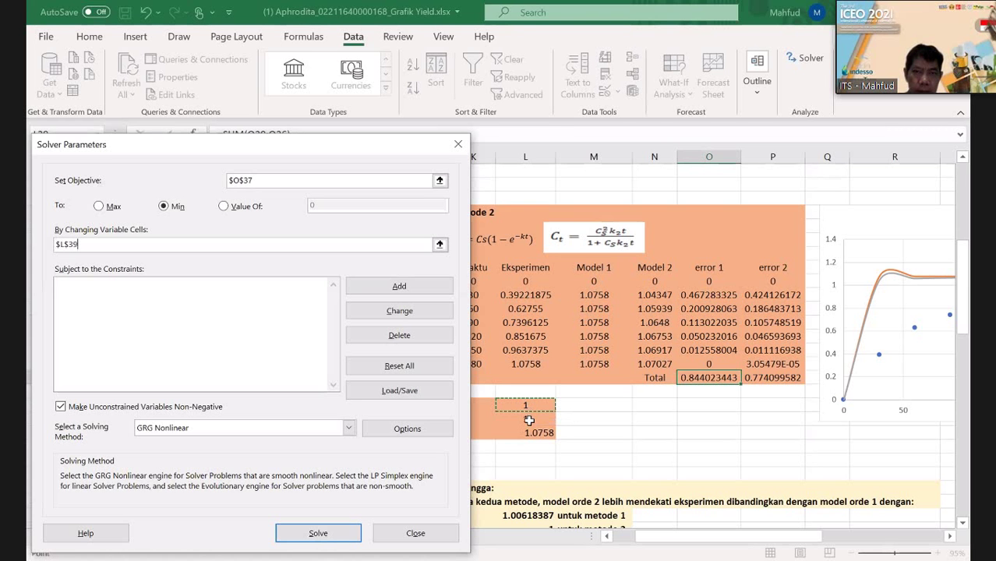
shift+click(529, 421)
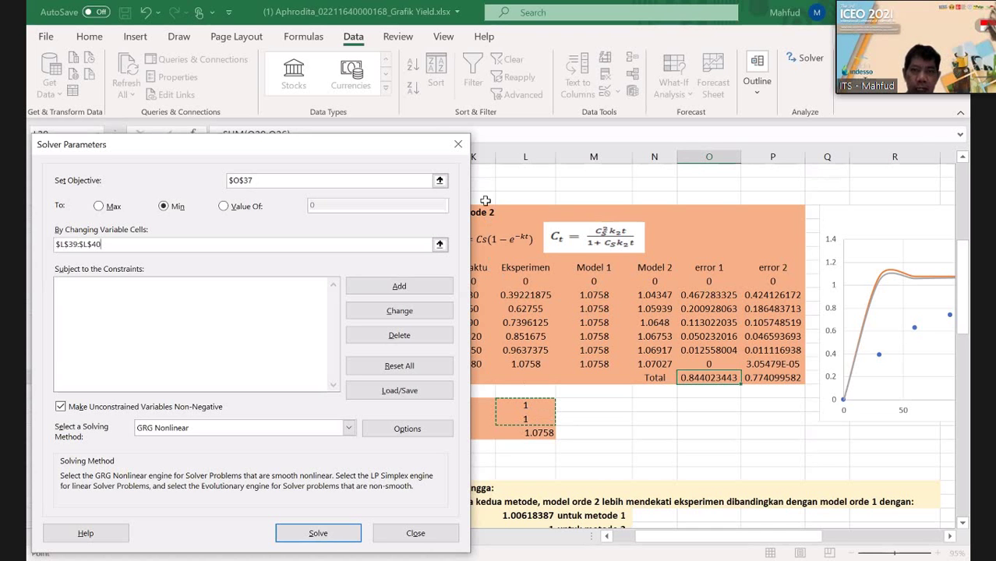
click(458, 147)
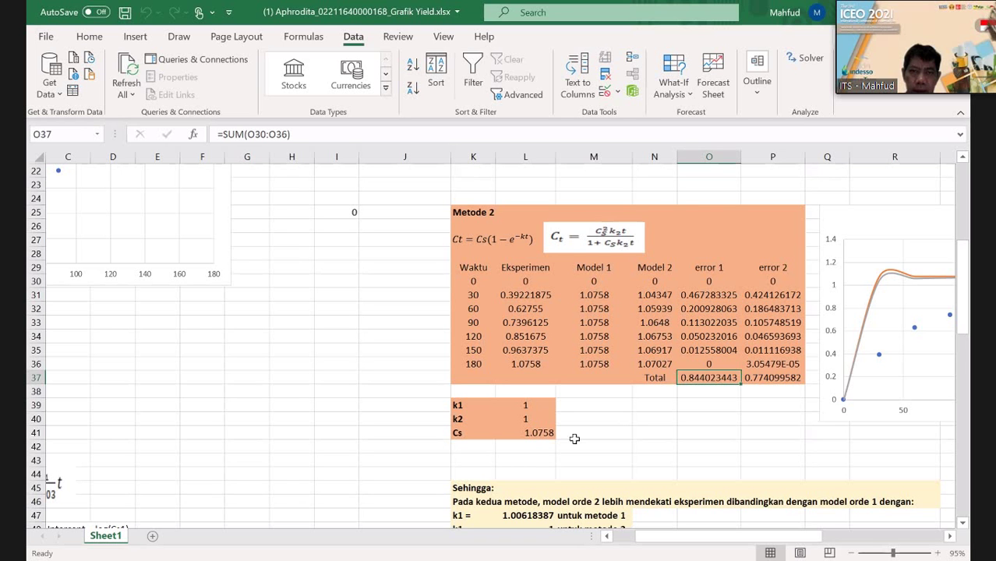
Step: Try to minimise the error 1 total in O37 with Solver by changing only k1 in L39, keeping the solution
click(595, 294)
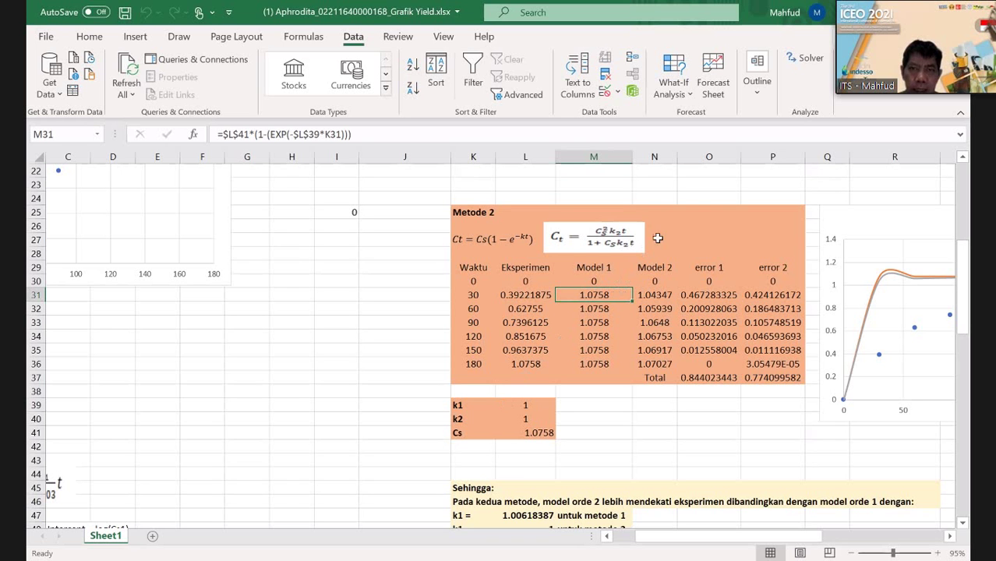
click(704, 380)
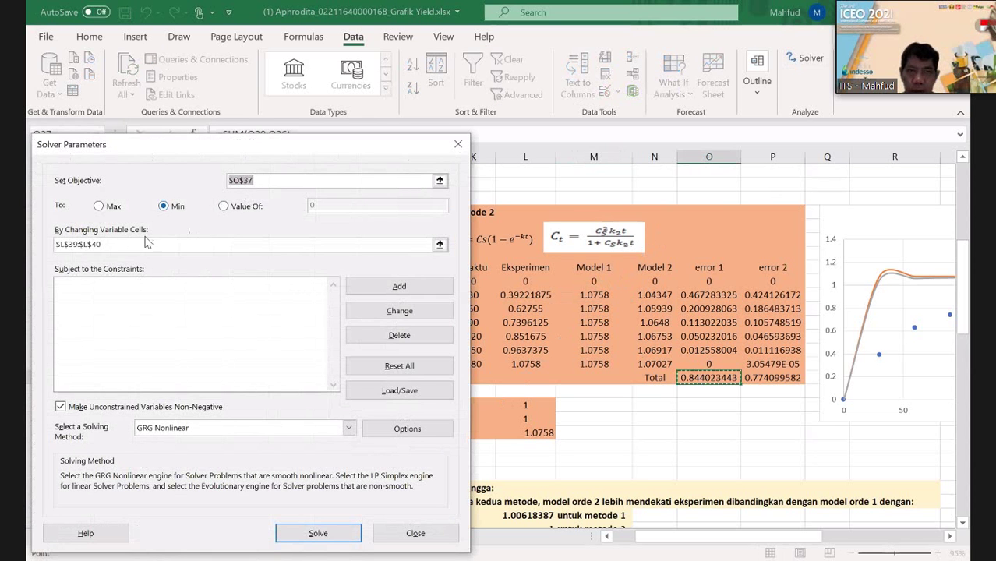
drag(104, 245, 41, 241)
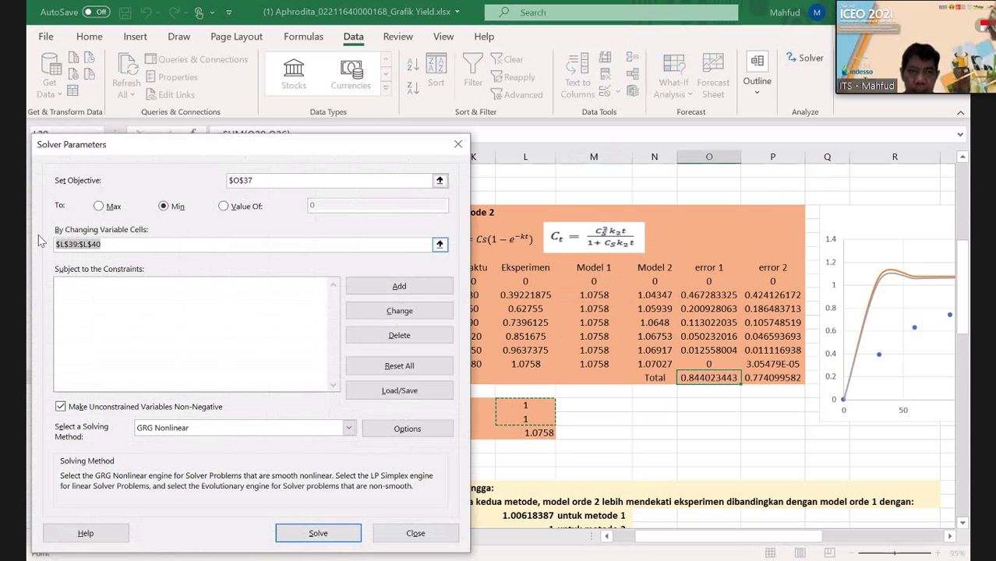
click(508, 404)
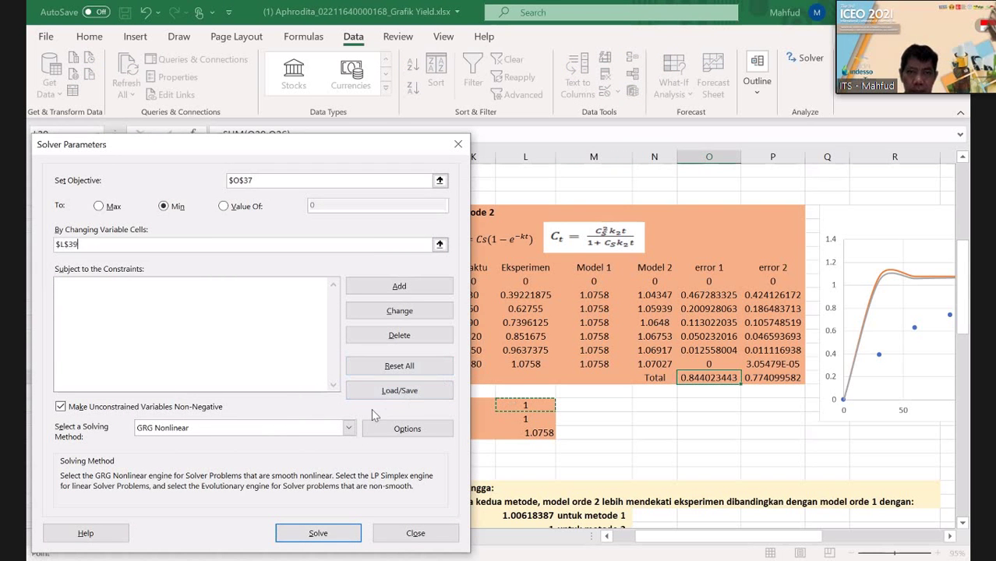
click(321, 538)
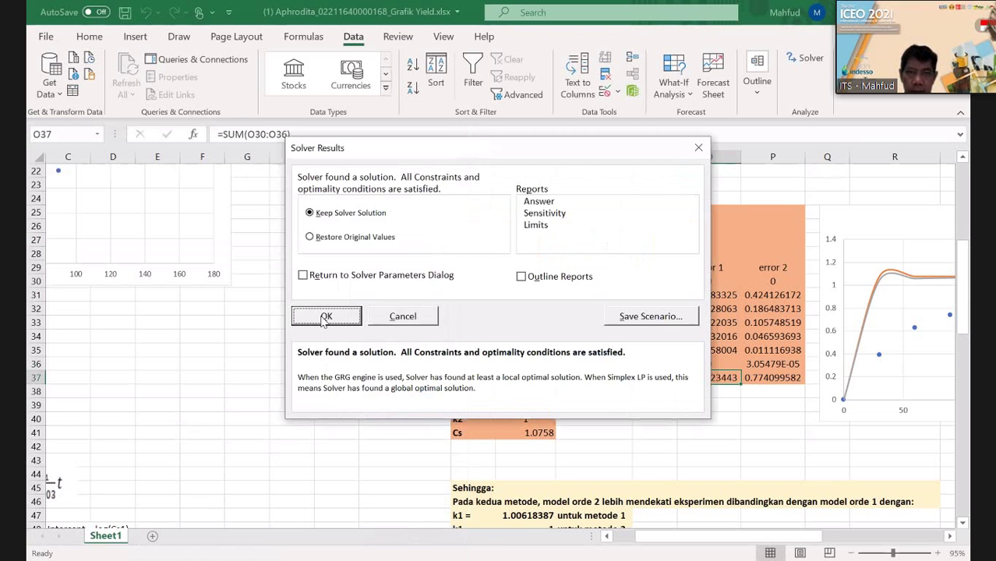
click(325, 318)
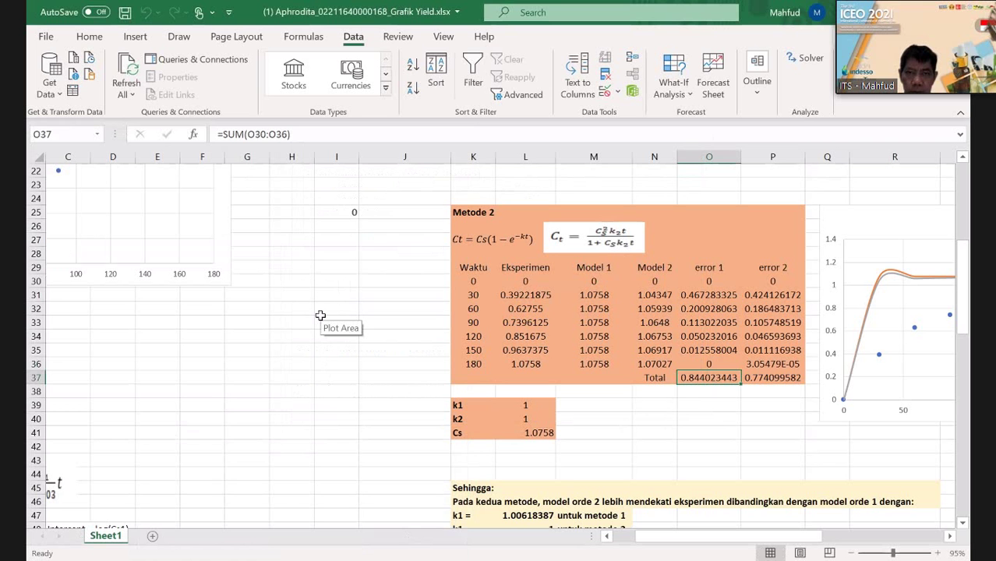
Step: Set the starting value of k1 in cell L39 to 0.1
click(536, 405)
text(0)
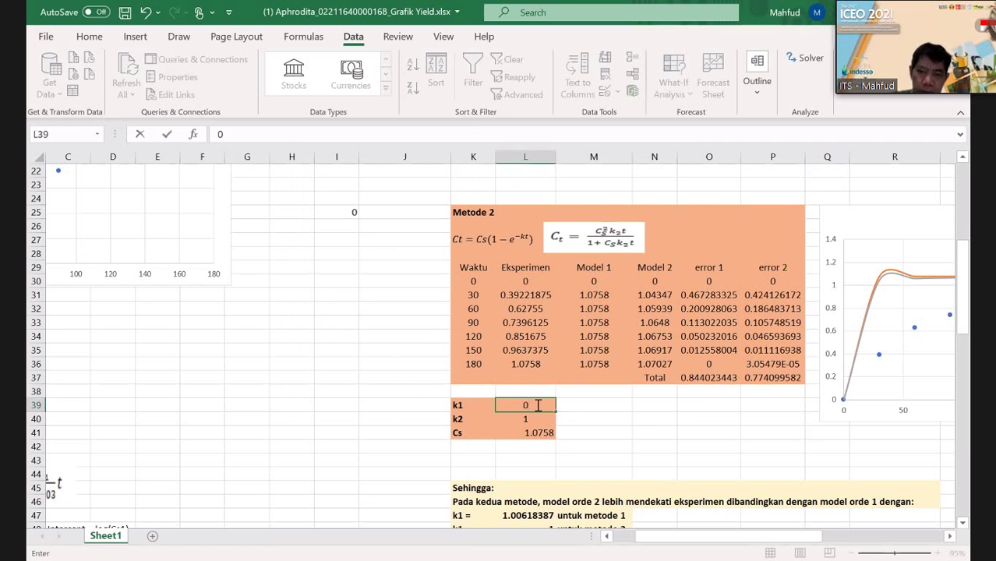
text(.1)
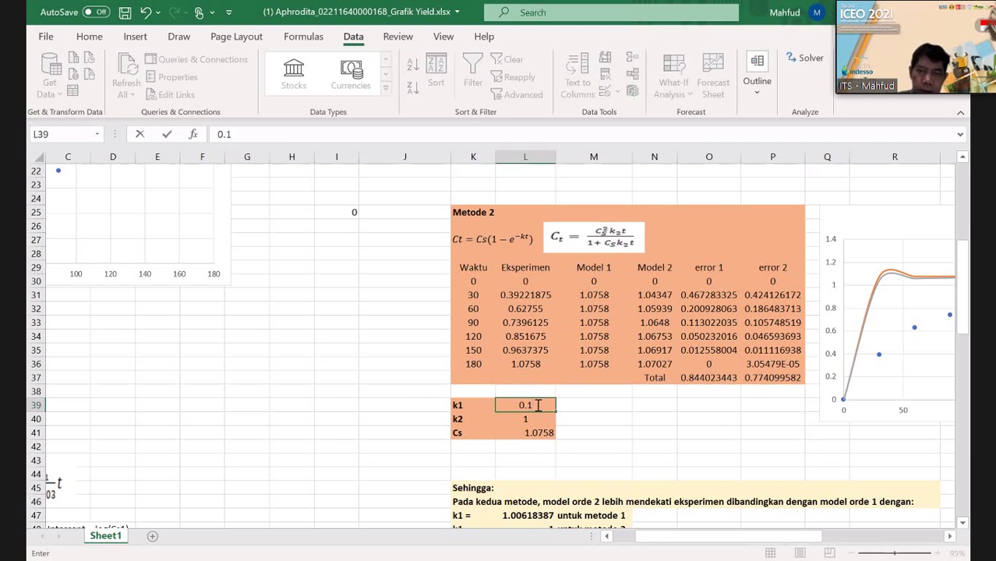
key(Return)
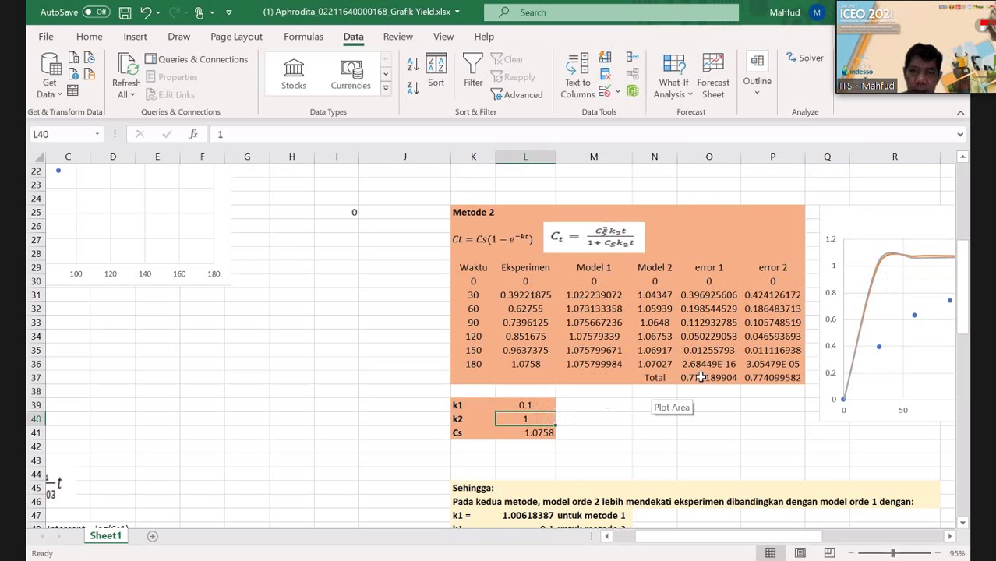
Step: Rerun Solver from the new k1 starting value to minimise the error 1 total in O37, and keep the solution
click(699, 380)
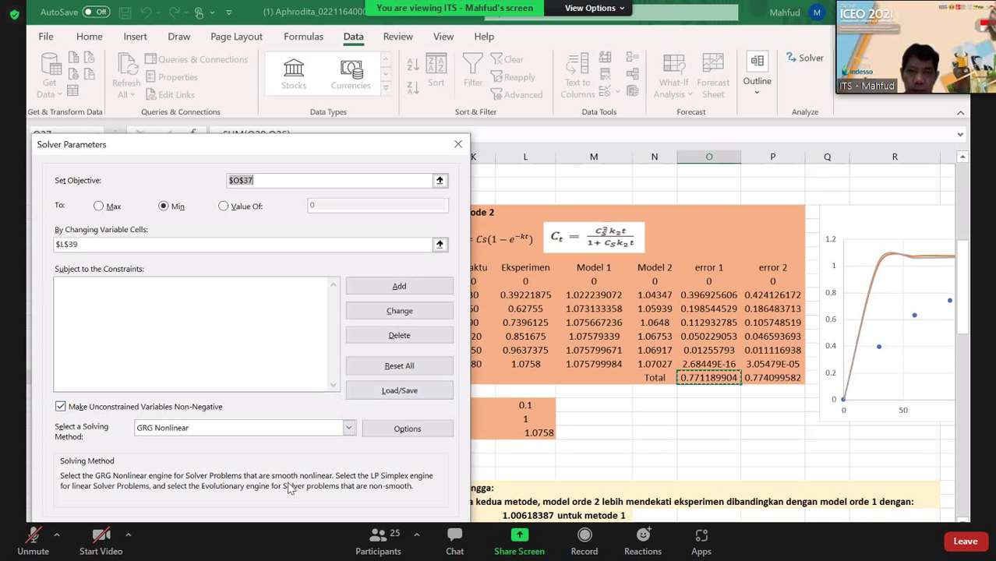
click(320, 533)
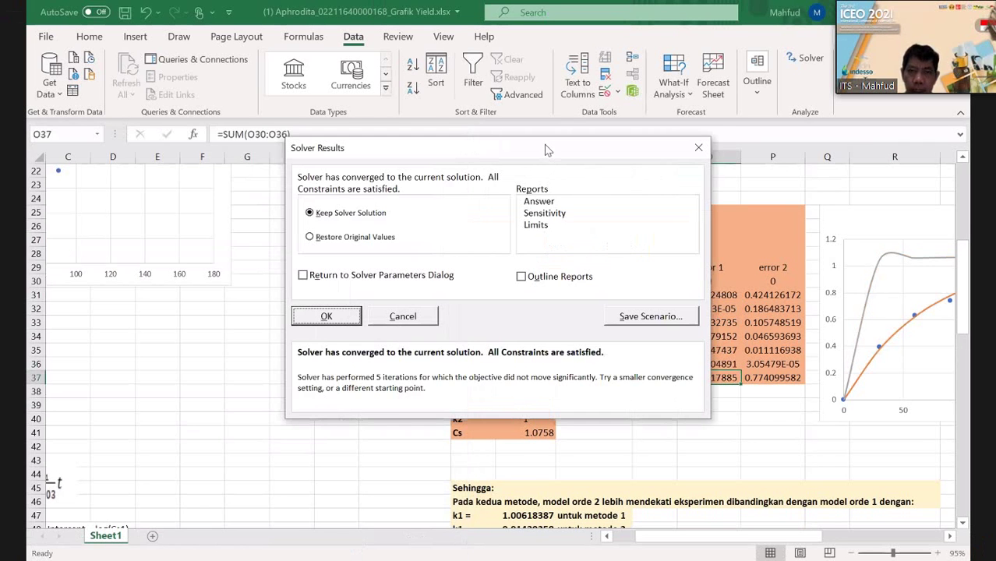
drag(544, 144, 306, 155)
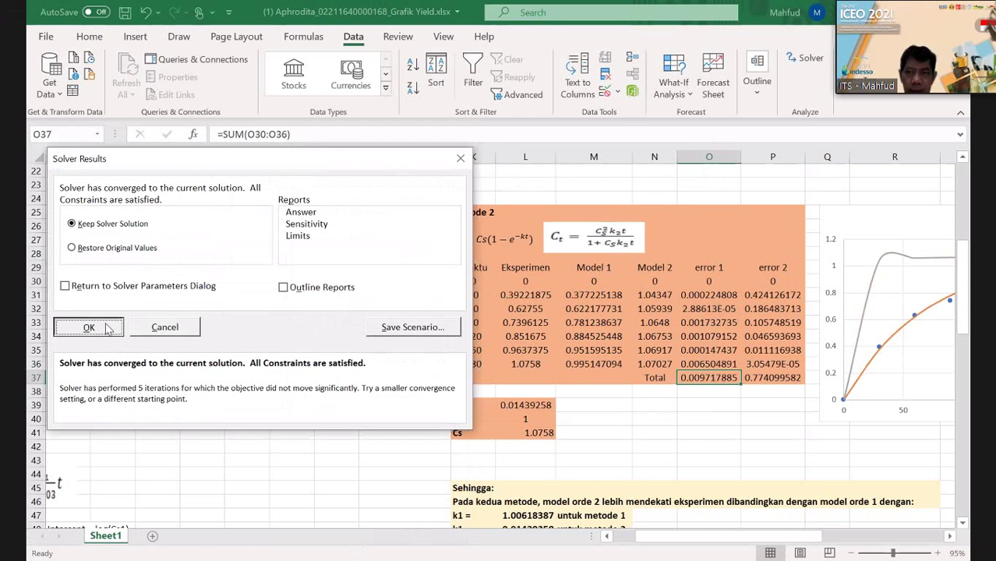
key(Return)
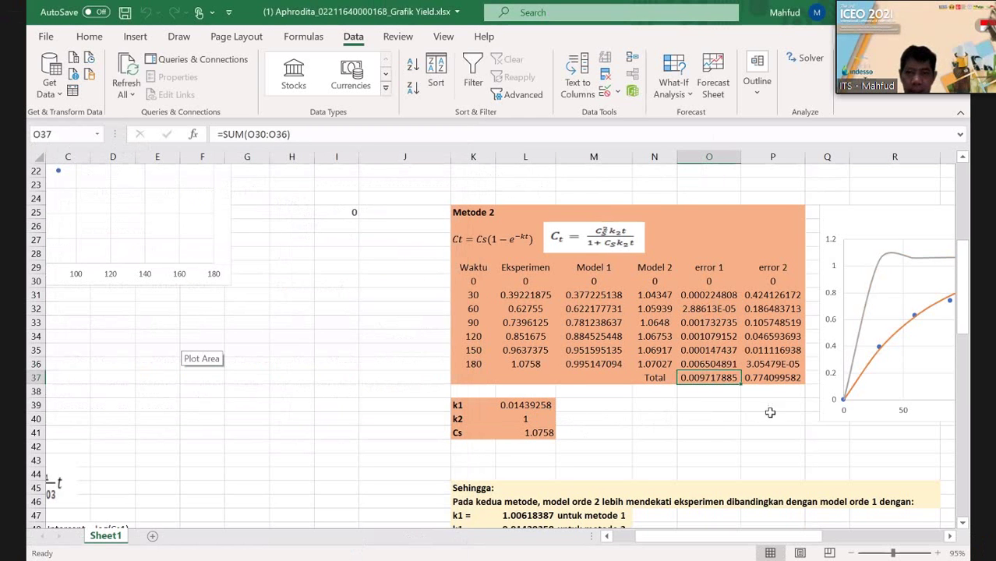
Step: Compare the Model 1 curve with the experimental points in the Metode 2 chart, and select the error 2 total in P37
click(949, 536)
click(949, 537)
click(950, 536)
click(949, 536)
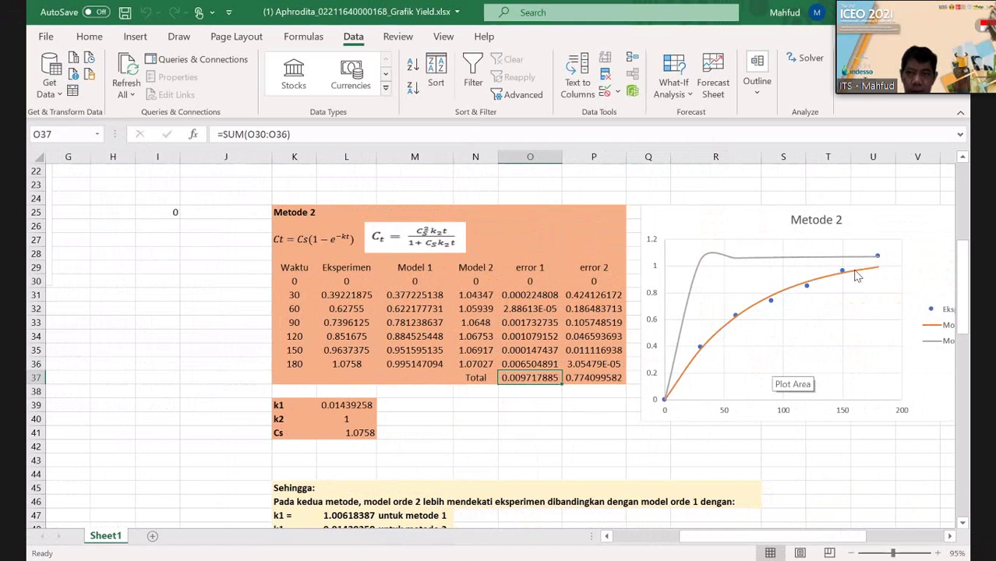
mouse_move(858, 279)
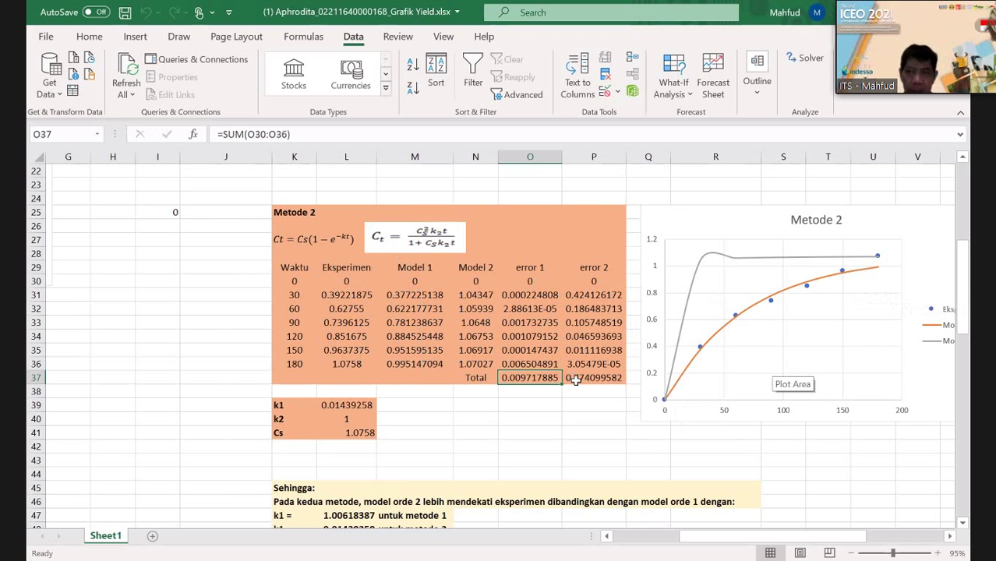
click(349, 450)
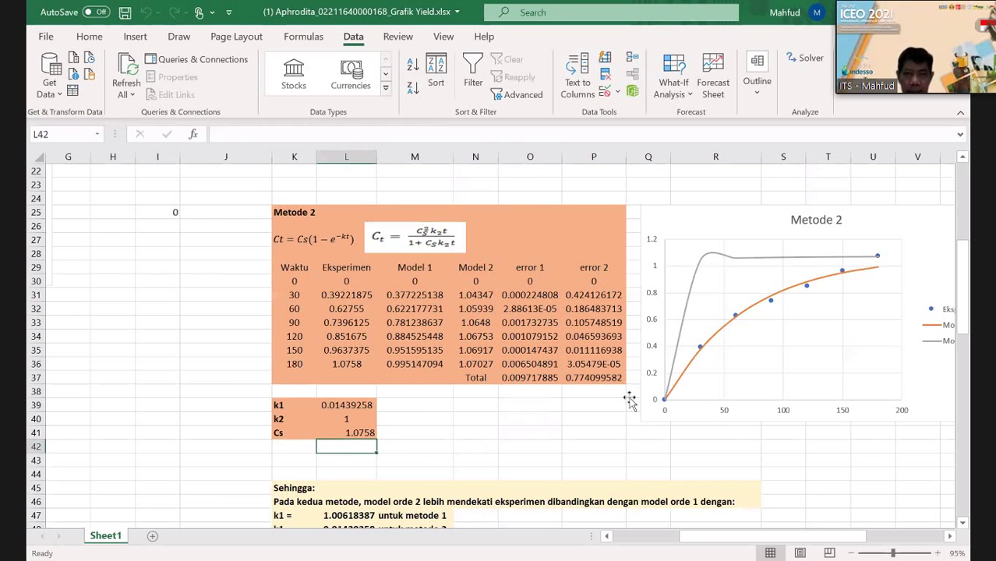
click(596, 377)
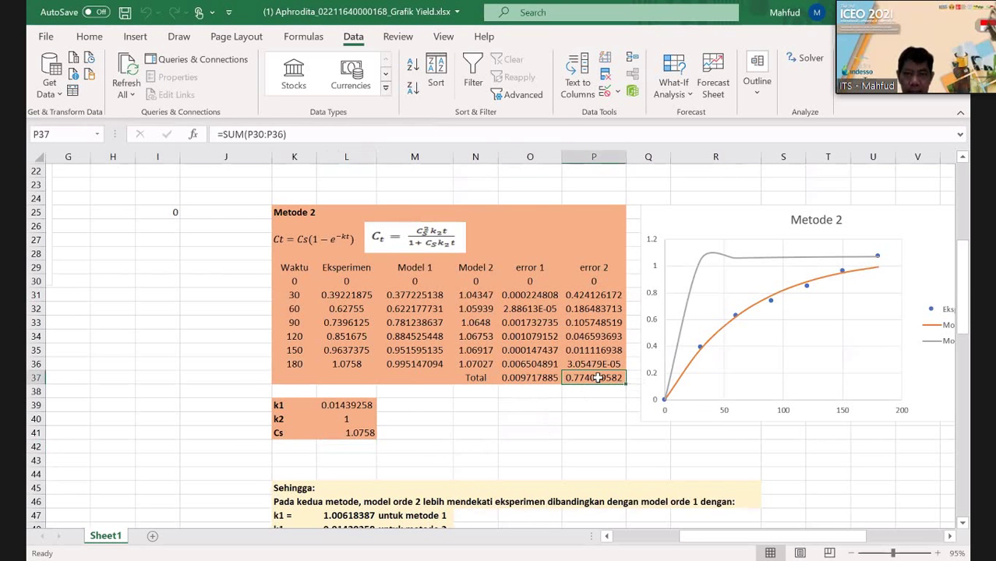